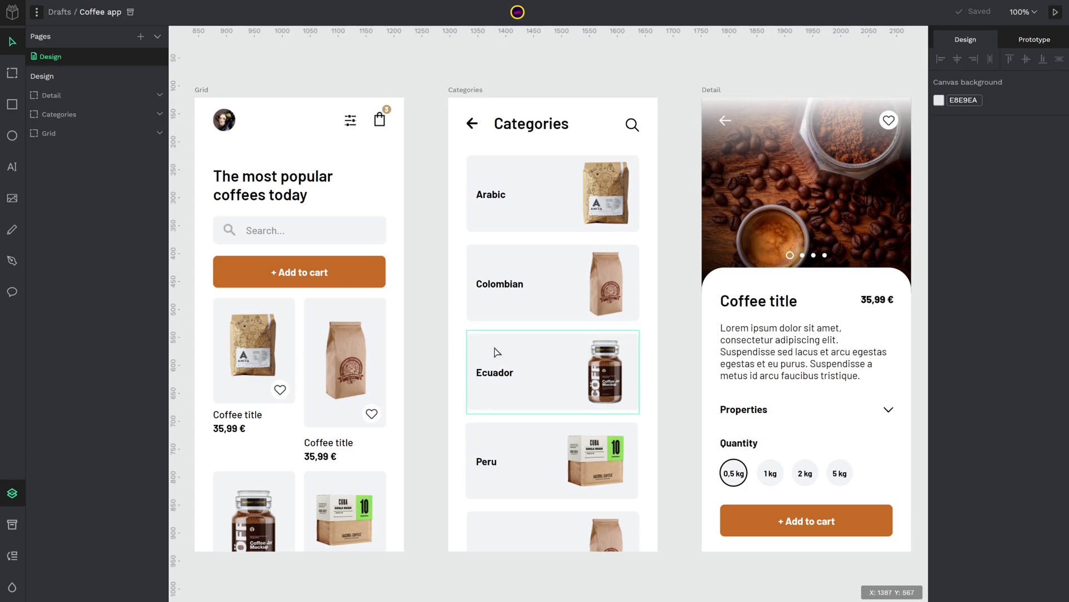
- Select the Grid screen's search field, then the Add to cart button, and pan the canvas
left_click(239, 238)
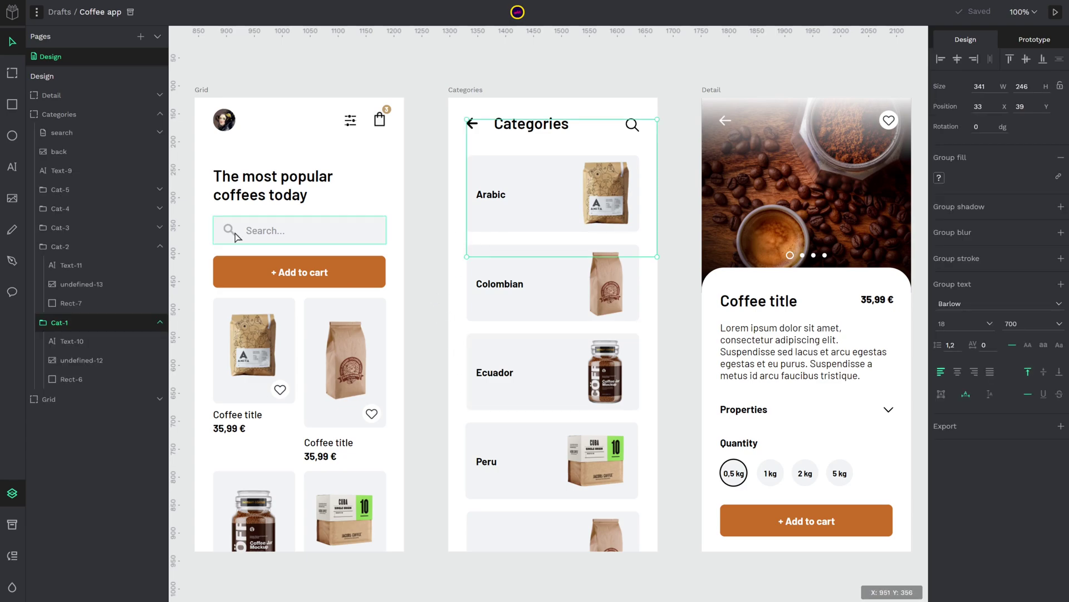
left_click(325, 277)
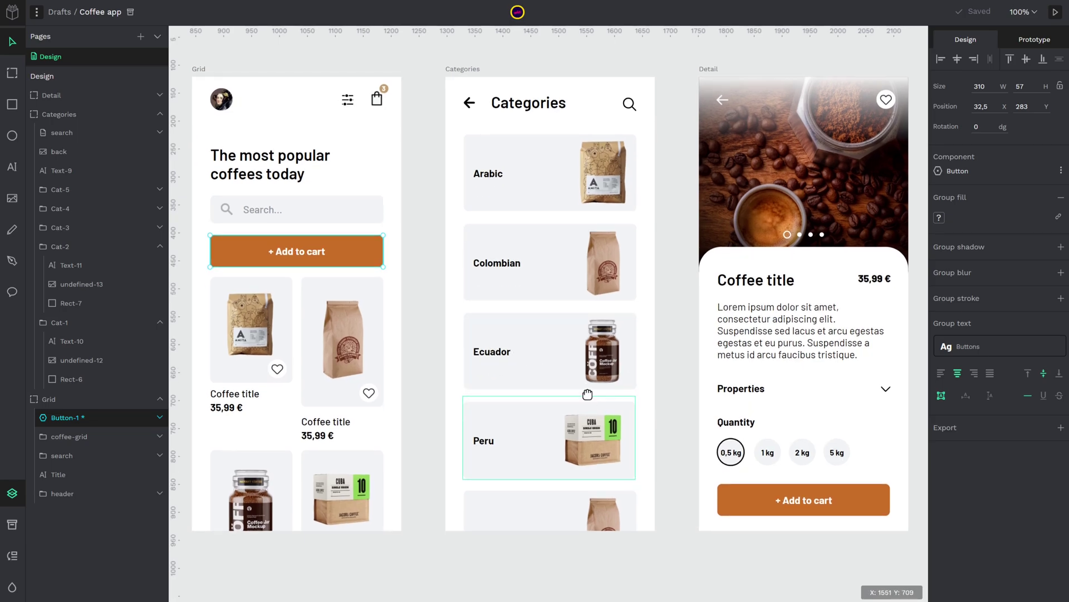
left_click_drag(593, 396, 590, 425)
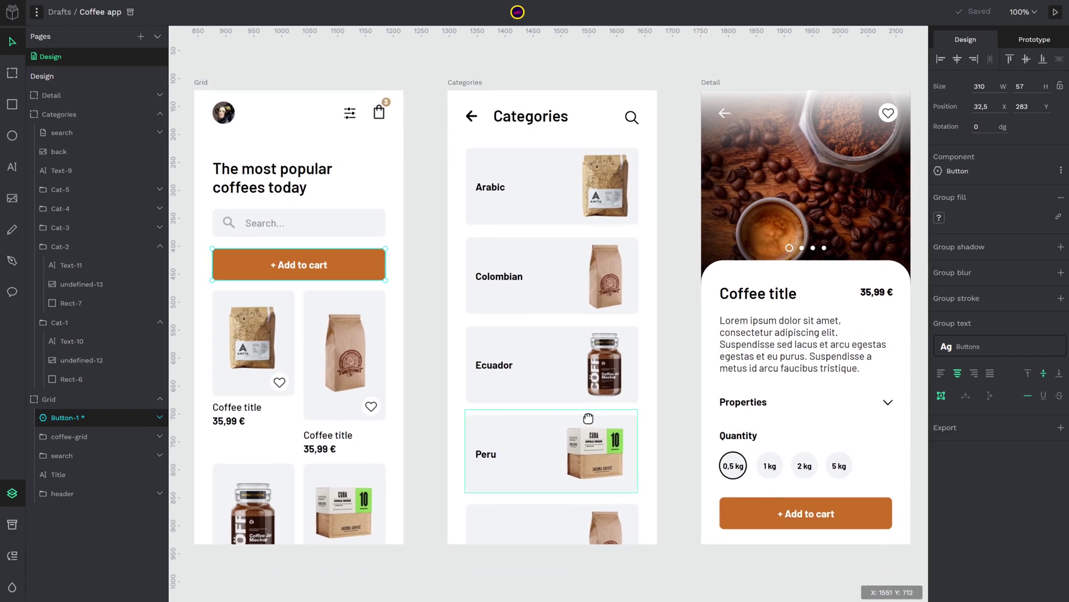
- Bring up the canvas and Colombian card context menus, then dismiss them and clear the selection
right_click(674, 278)
left_click(623, 302)
right_click(623, 291)
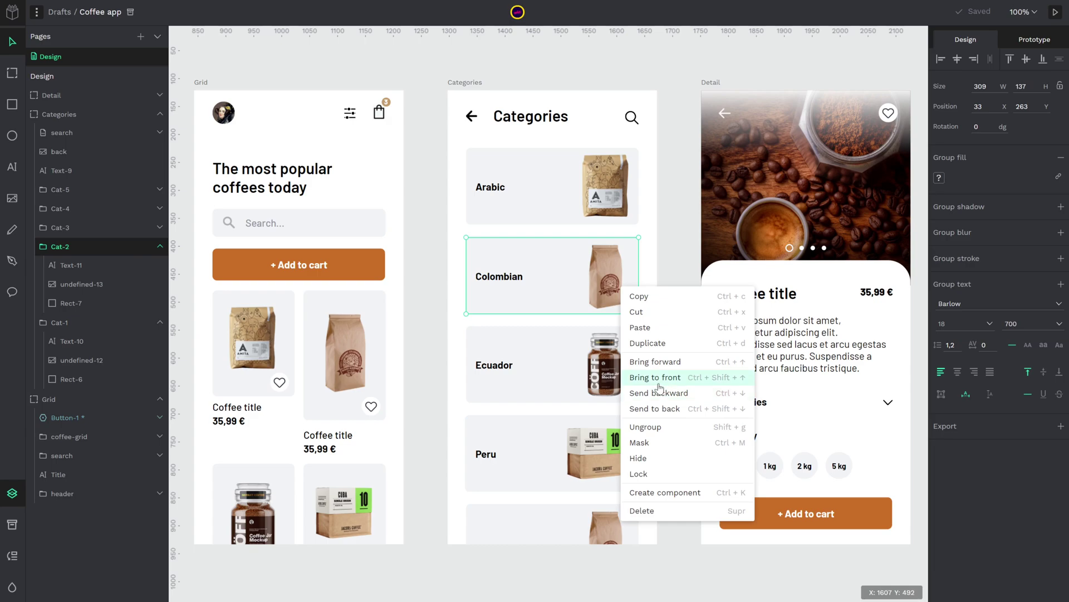
left_click(422, 211)
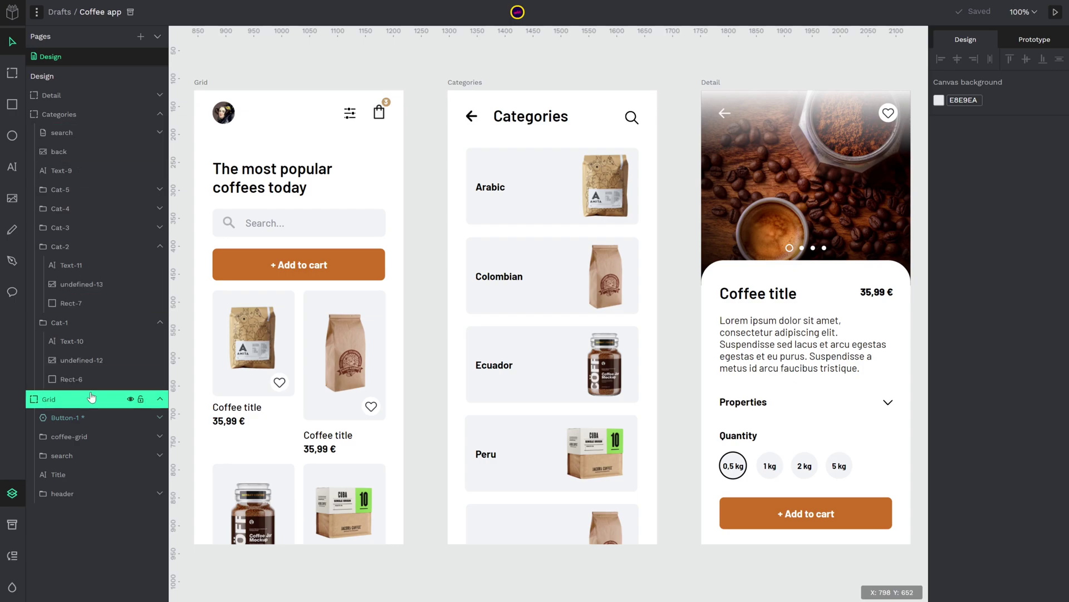
- Browse the Coffee app library's components, graphics, 5 colours and 3 typographies in Assets
left_click(12, 534)
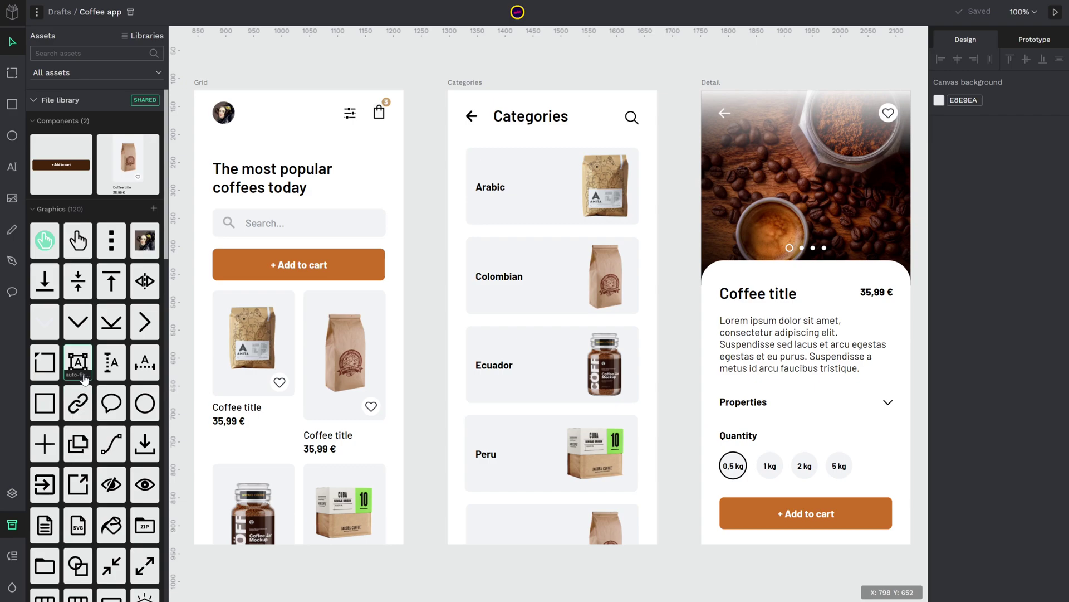
scroll(84, 322, "down", 3)
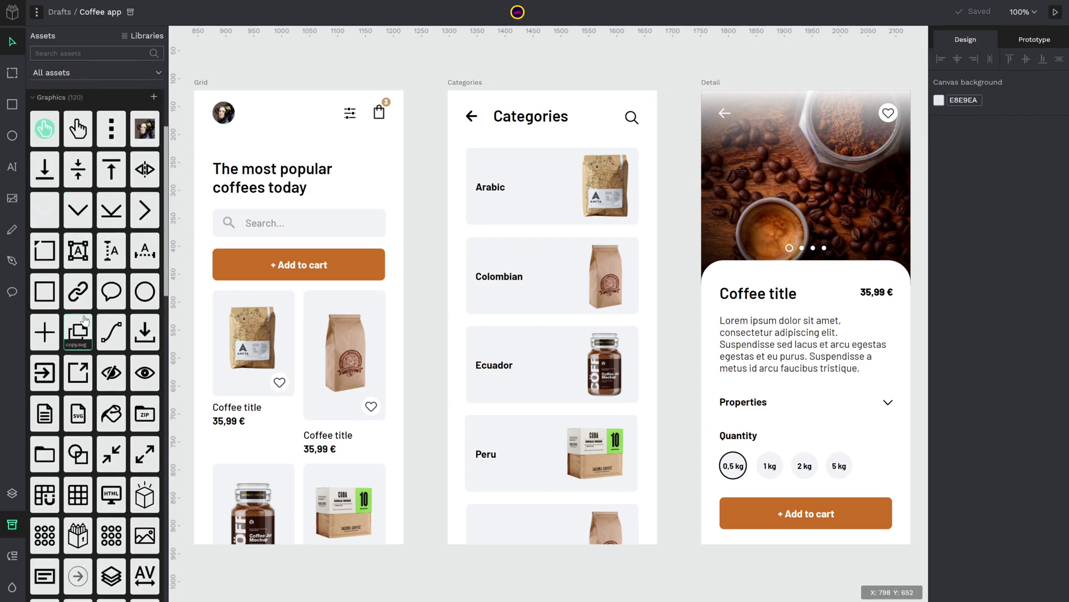
scroll(84, 322, "up", 3)
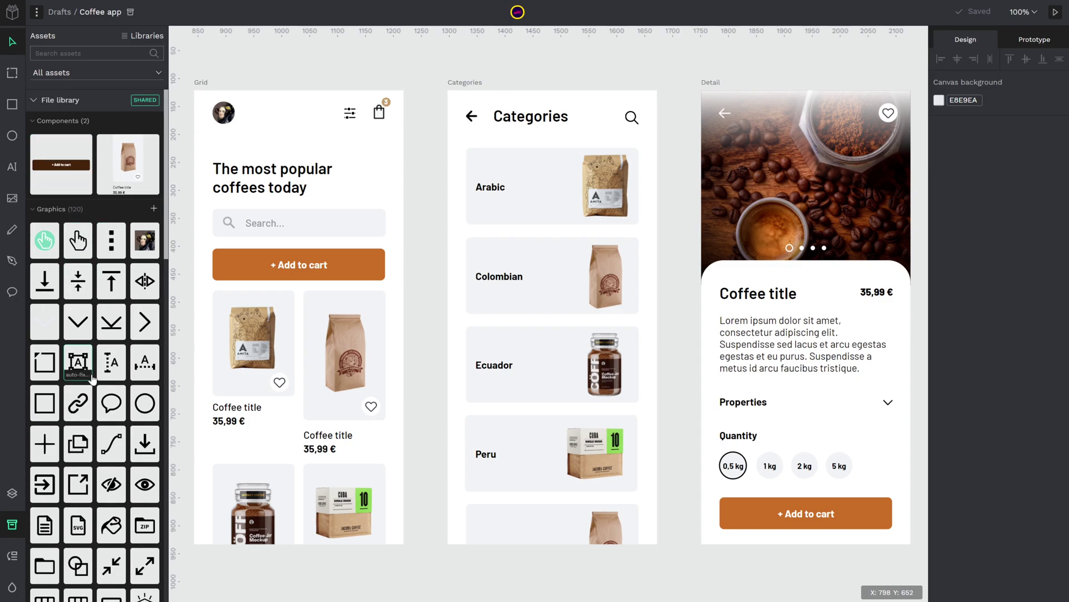
scroll(93, 379, "down", 3)
scroll(93, 378, "down", 3)
scroll(94, 356, "up", 5)
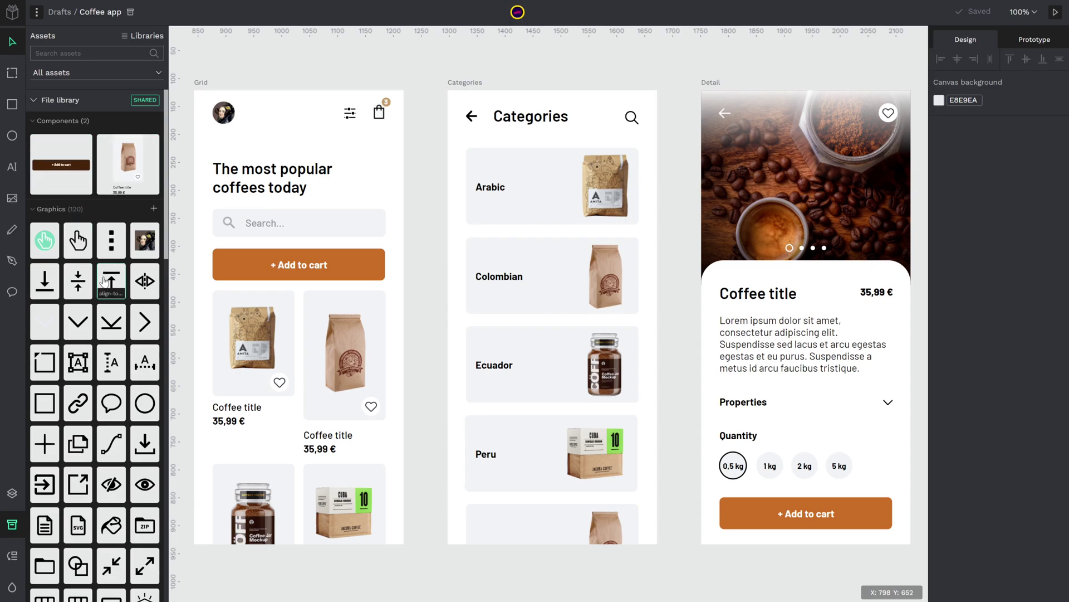
scroll(104, 282, "down", 15)
scroll(104, 281, "down", 5)
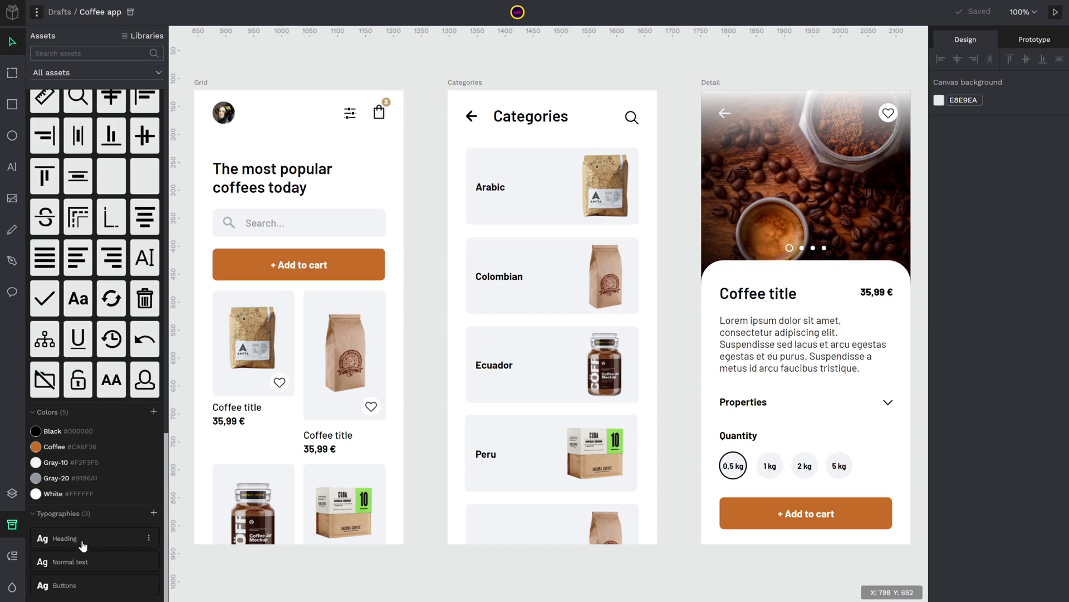
left_click(12, 555)
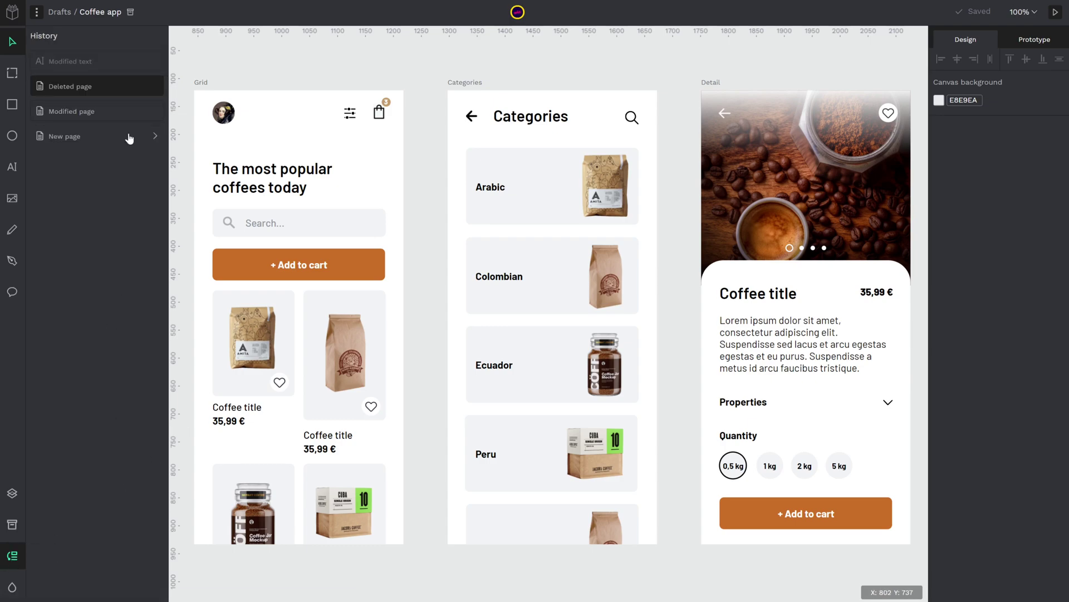
left_click(96, 117)
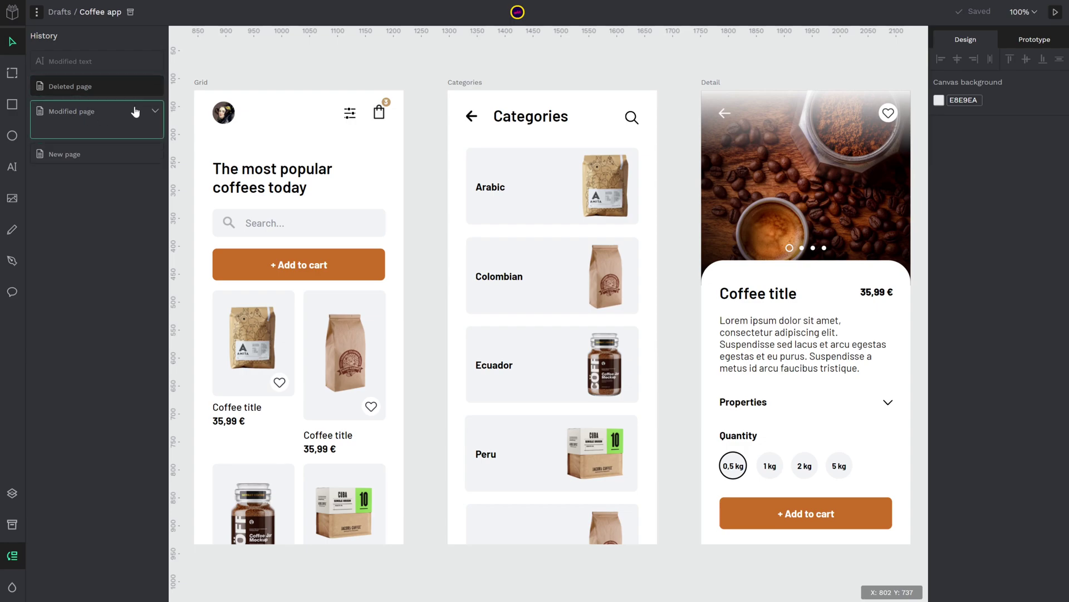
left_click(156, 112)
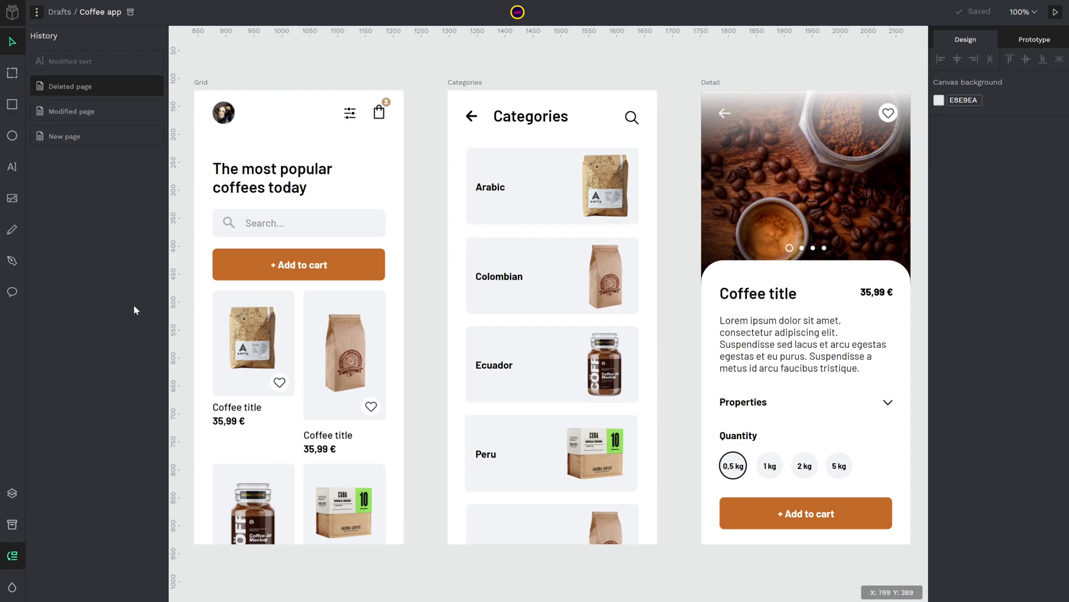
- Show the bottom colour palette and switch it to the 15 recent colours
left_click(10, 593)
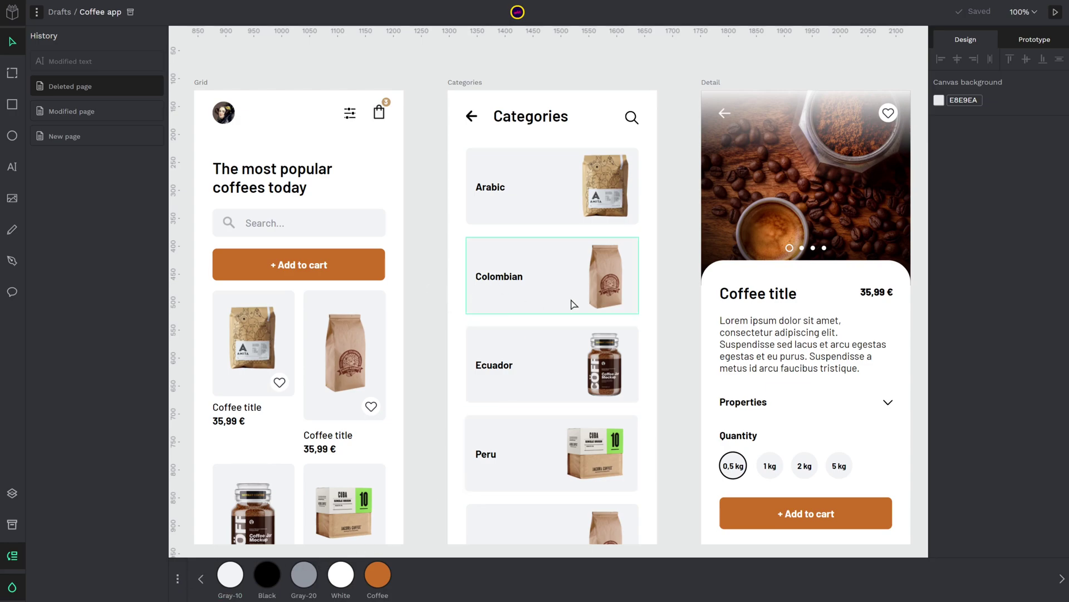
left_click(177, 579)
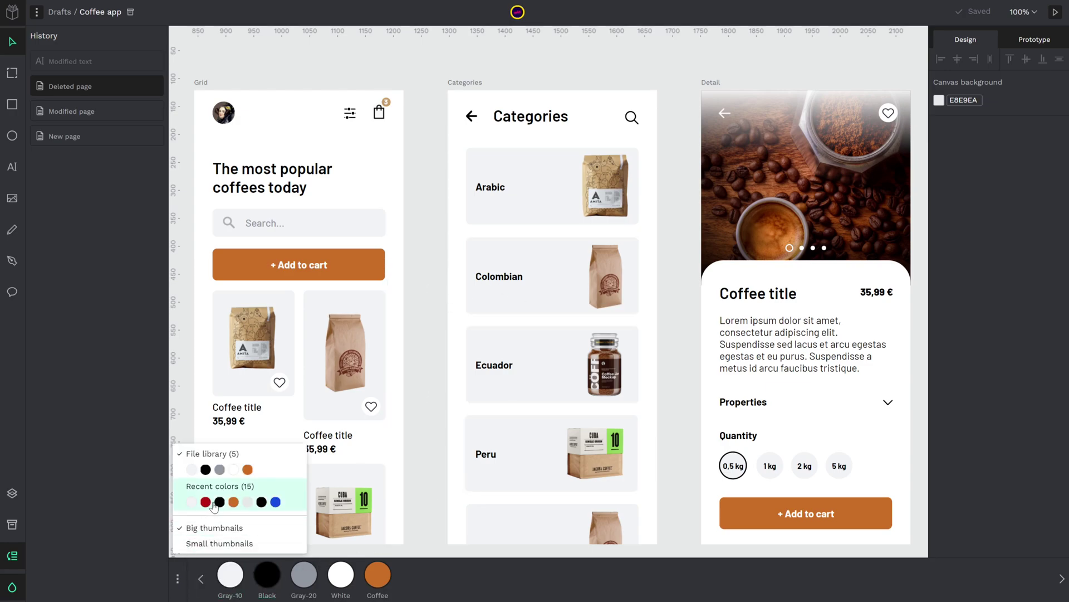
left_click(216, 502)
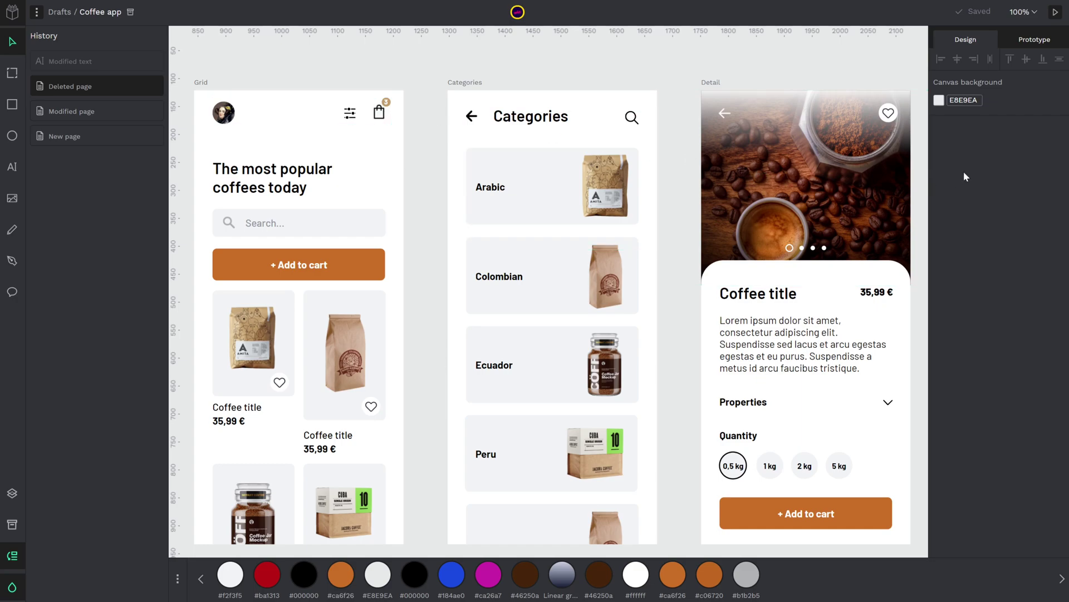
- Select the Arabic label text, then the Arabic card (309×137, 8 px radius, white fill)
left_click(853, 517)
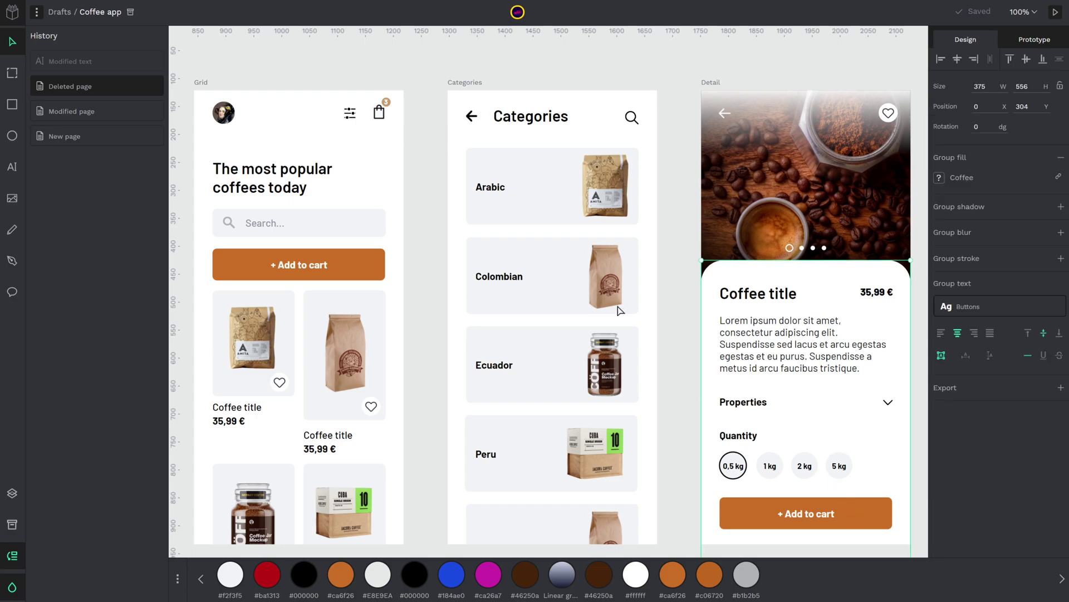
left_click(555, 201)
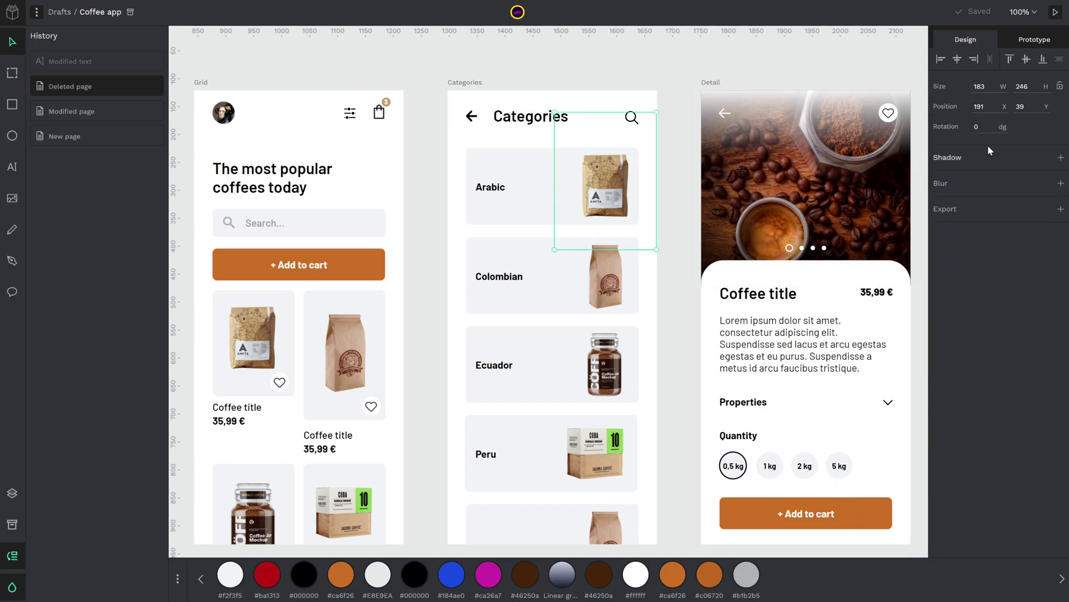
left_click(498, 191)
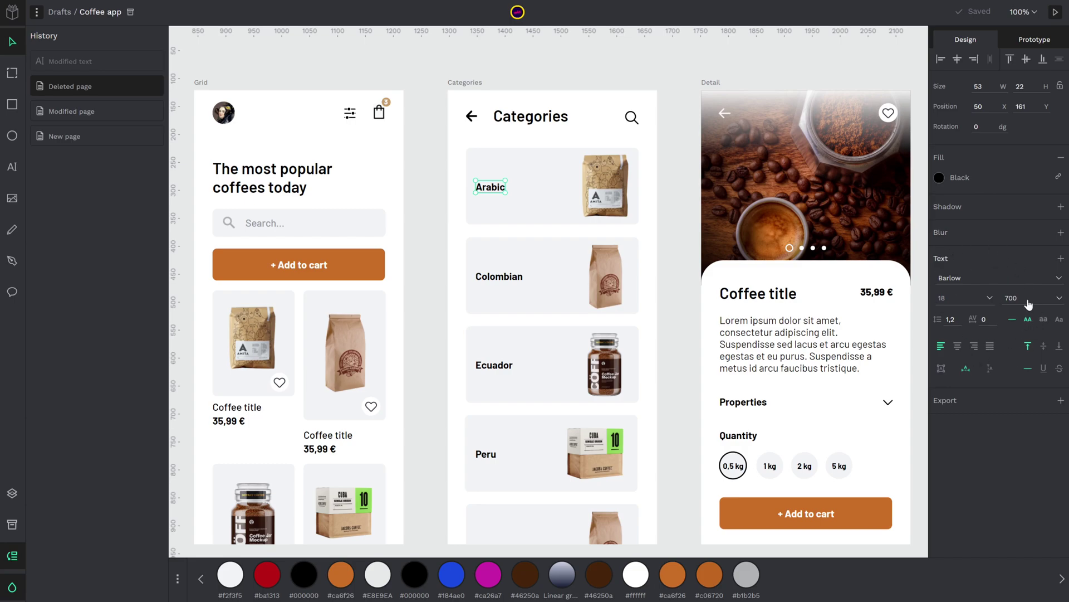
left_click(496, 224)
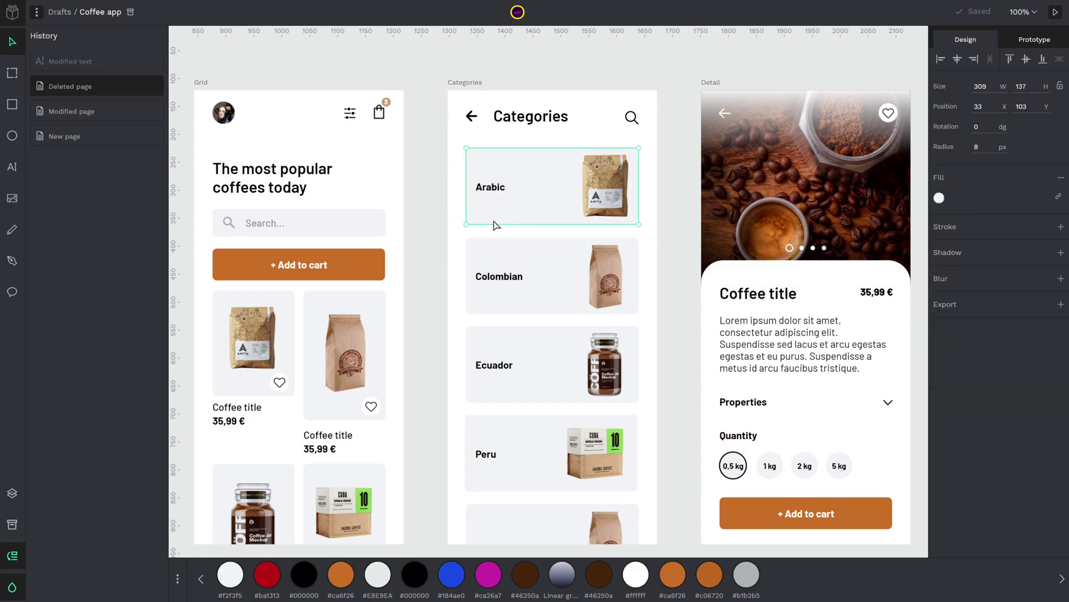
left_click(36, 11)
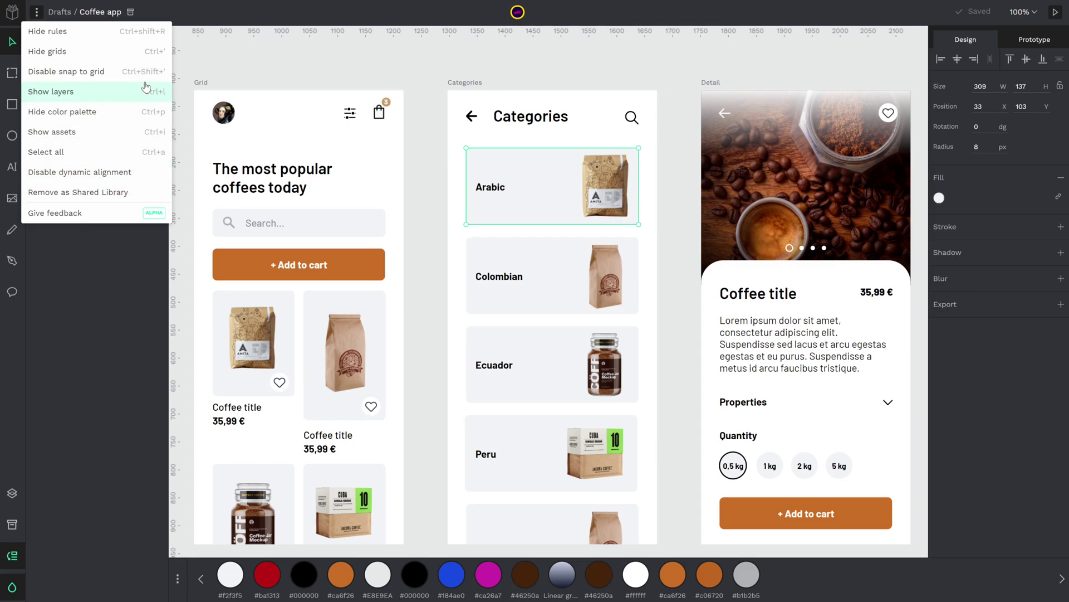
left_click(238, 61)
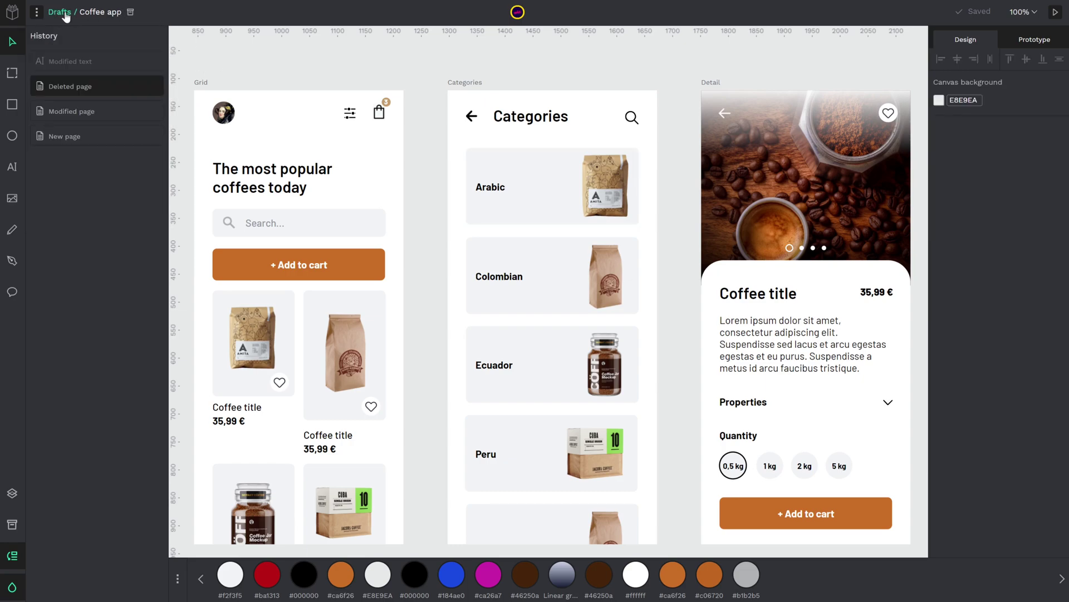
double_click(102, 14)
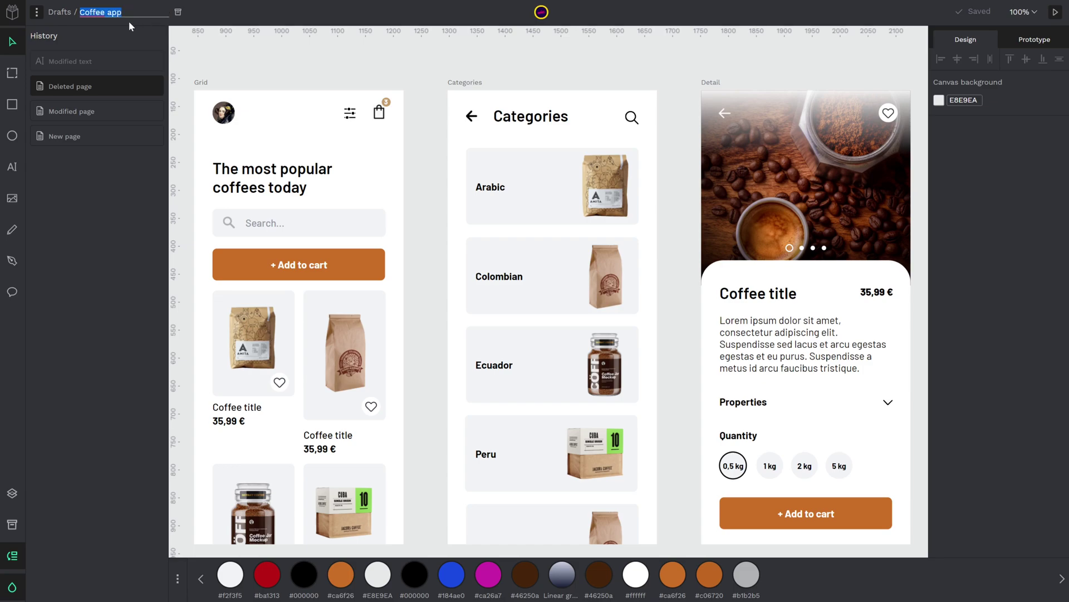
key("Return")
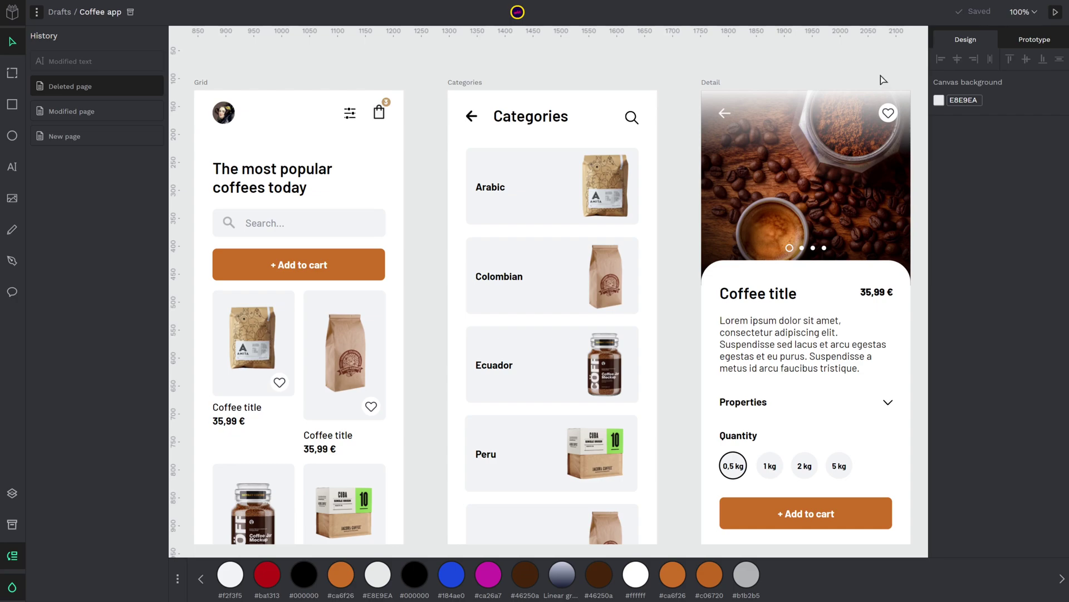
- Drag the Categories header and Arabic card group up 27 px to X 34, Y 12
left_click(606, 186)
left_click_drag(606, 186, 606, 171)
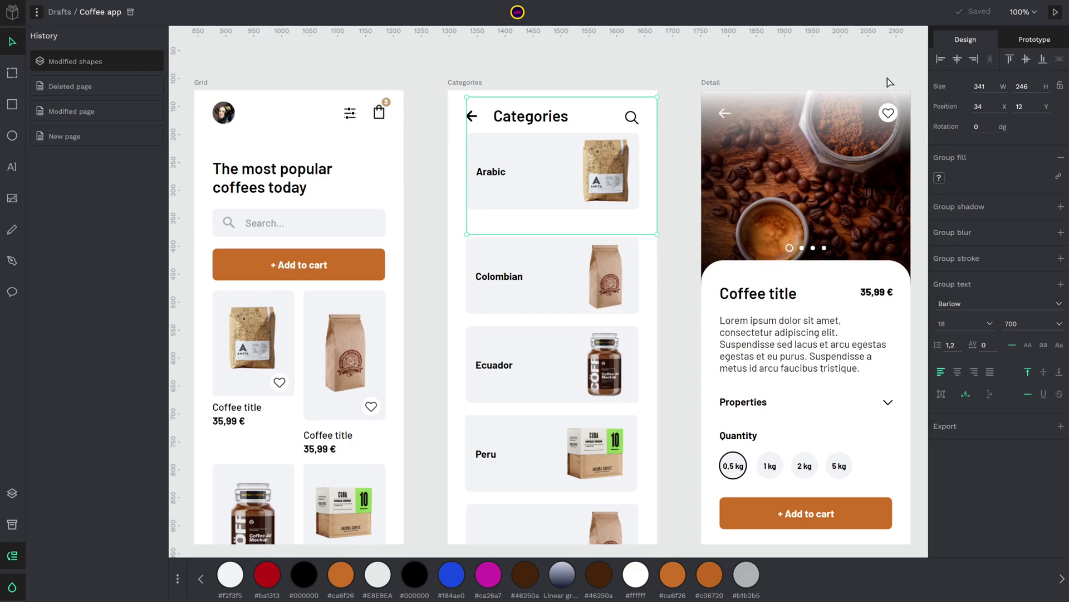
left_click(1034, 12)
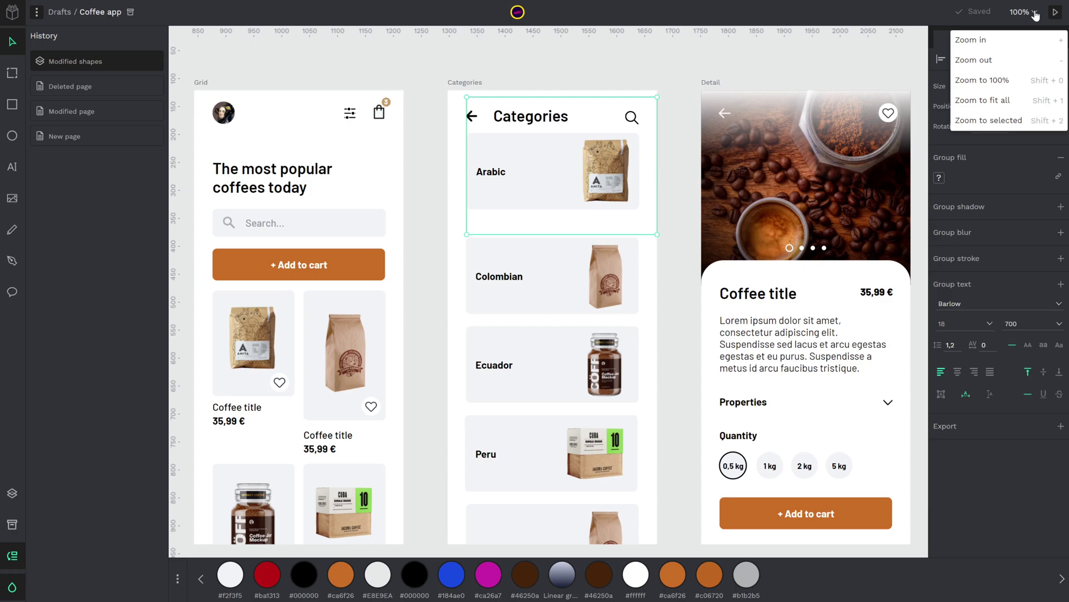